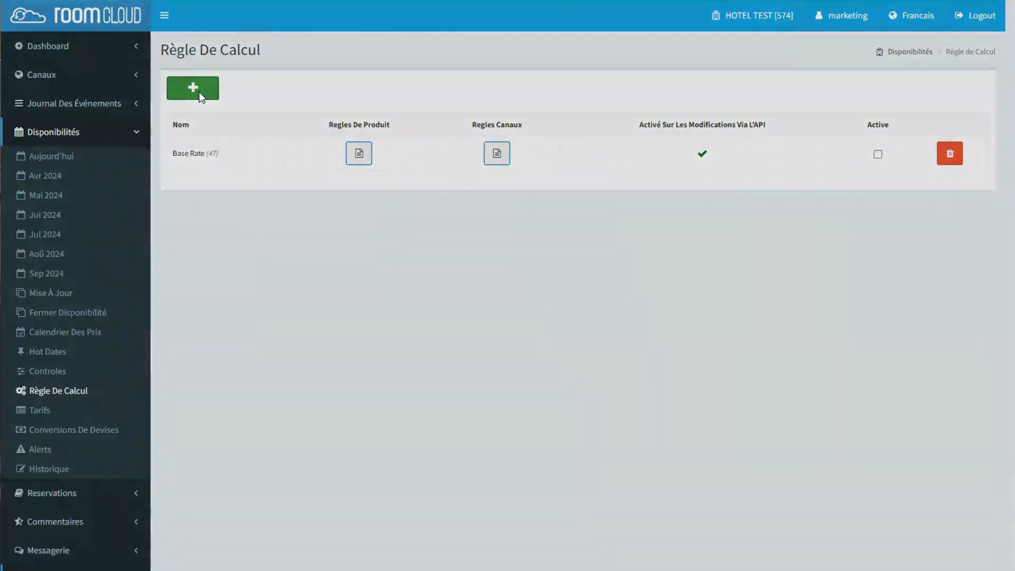
# Create and save a calculation rule named Test that is activated on modifications made via the API
pyautogui.click(205, 81)
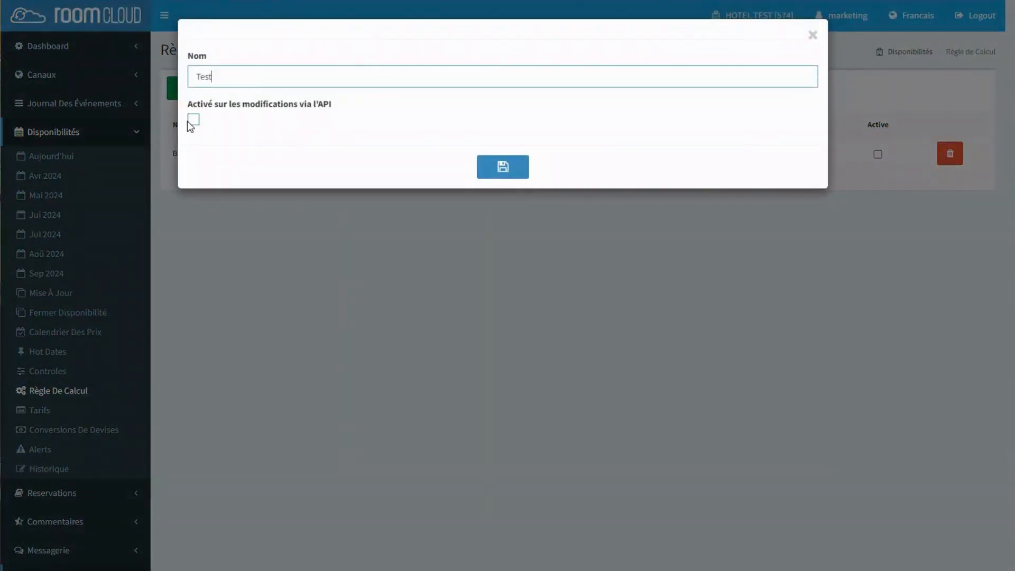
pyautogui.click(193, 119)
pyautogui.click(510, 173)
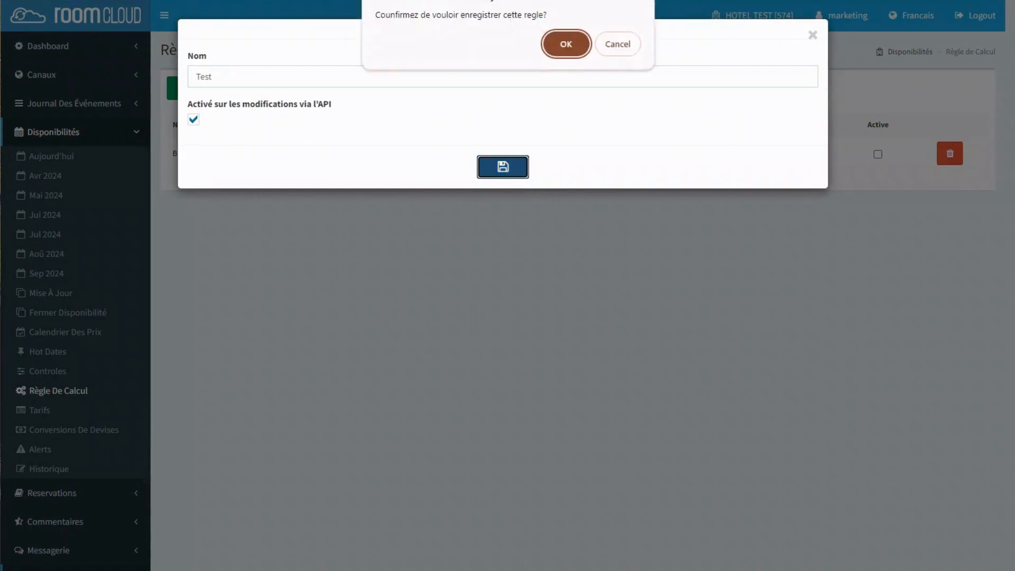
pyautogui.click(575, 47)
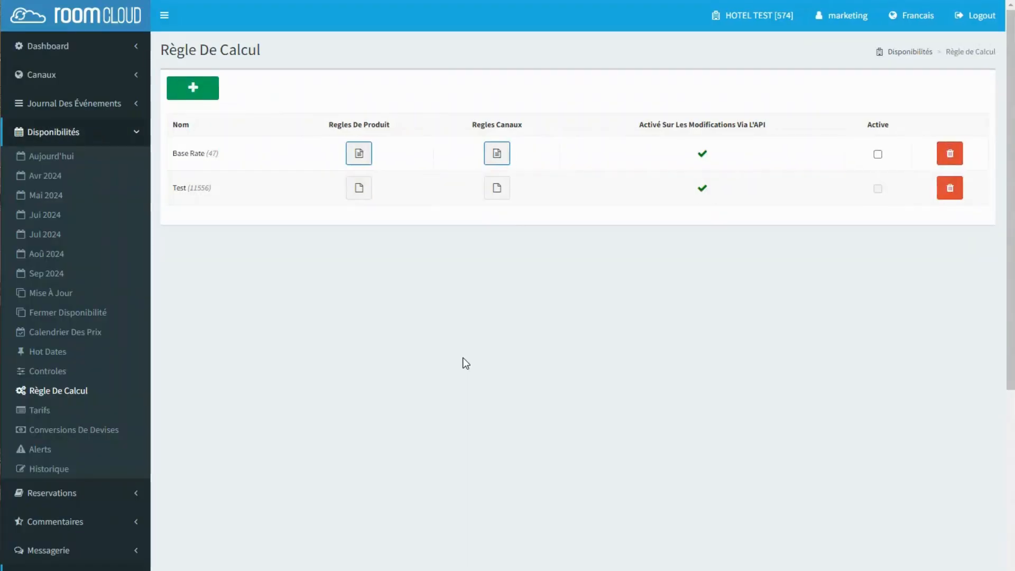
# Add a product rule to Test with Single | Standard as master and Single | NR as derived product
pyautogui.click(359, 190)
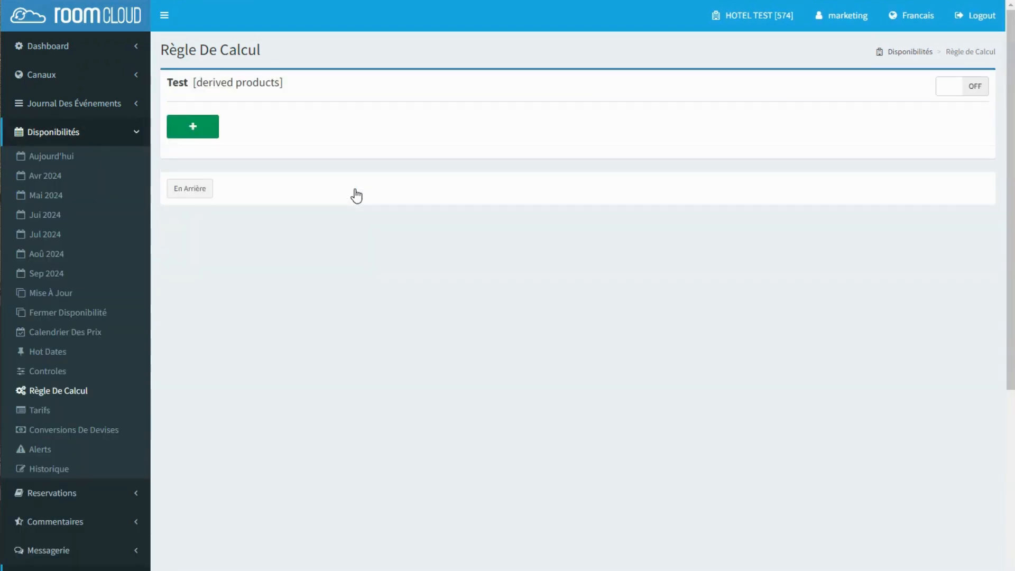
pyautogui.click(209, 132)
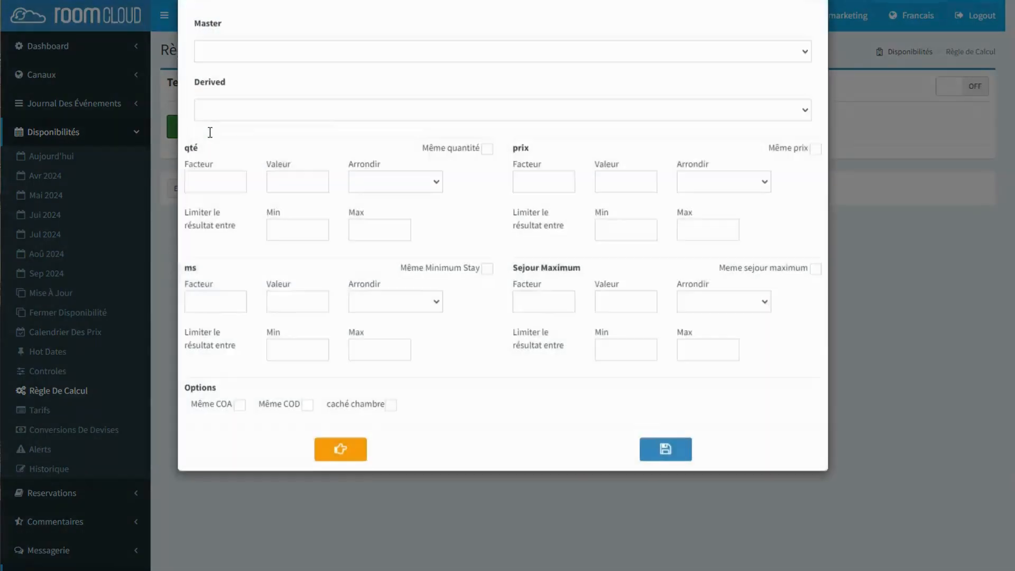
pyautogui.click(223, 93)
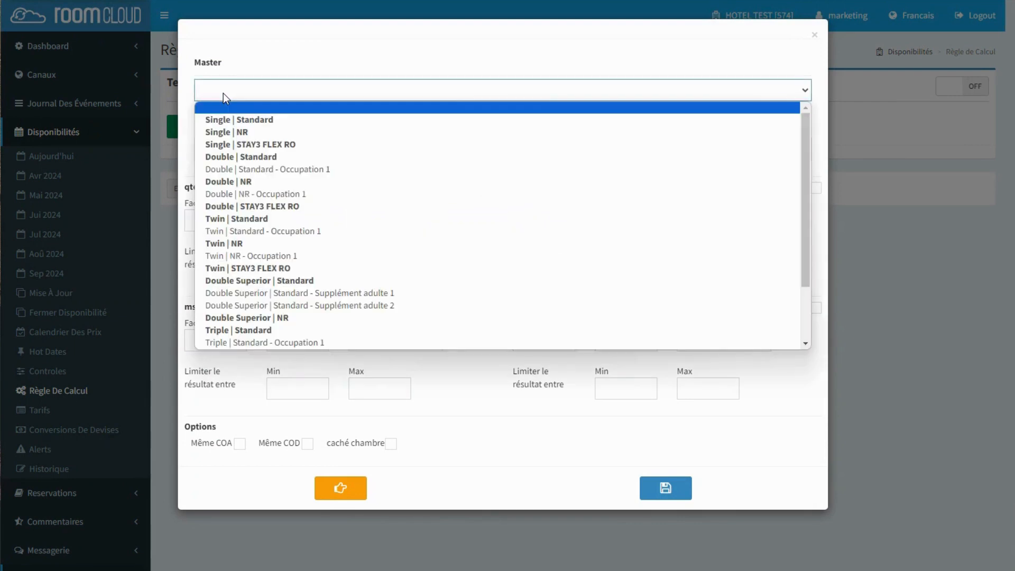
pyautogui.click(258, 118)
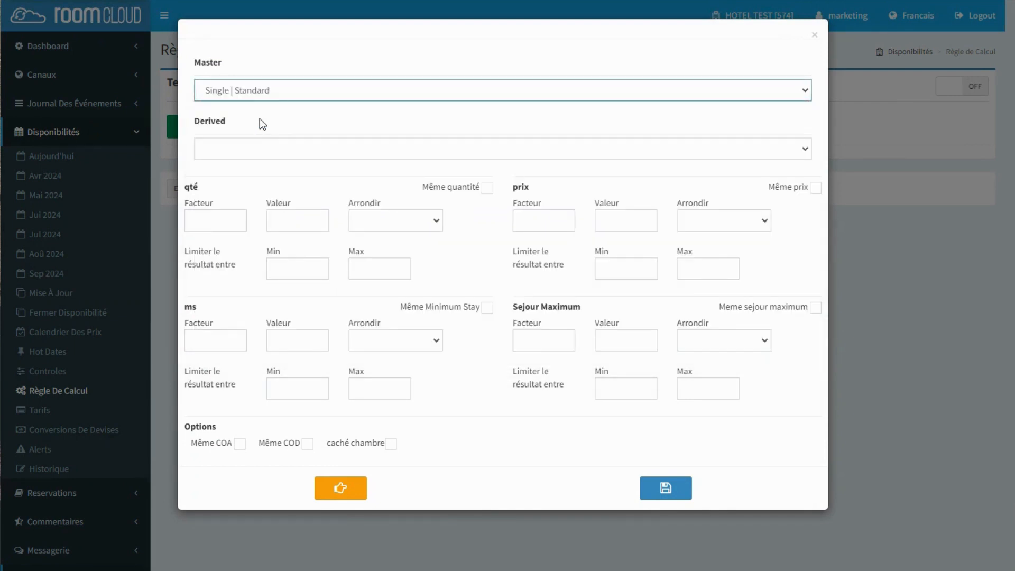
pyautogui.click(276, 149)
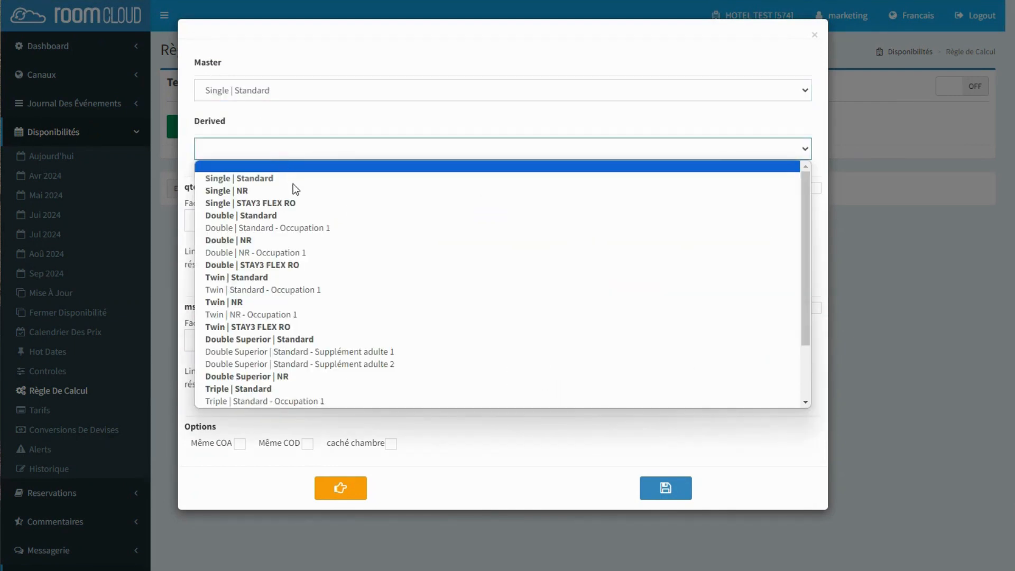
pyautogui.click(268, 192)
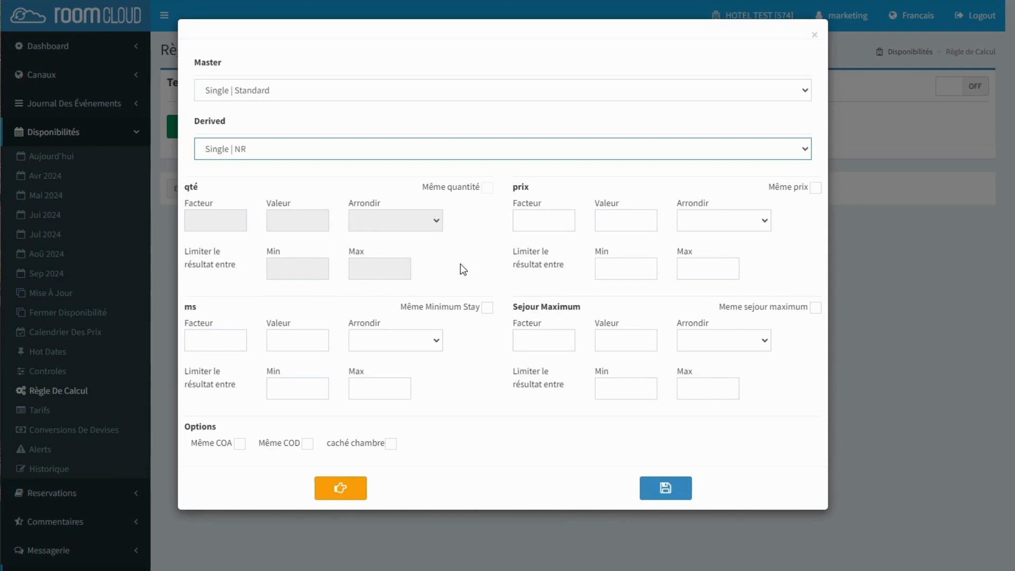
pyautogui.click(529, 223)
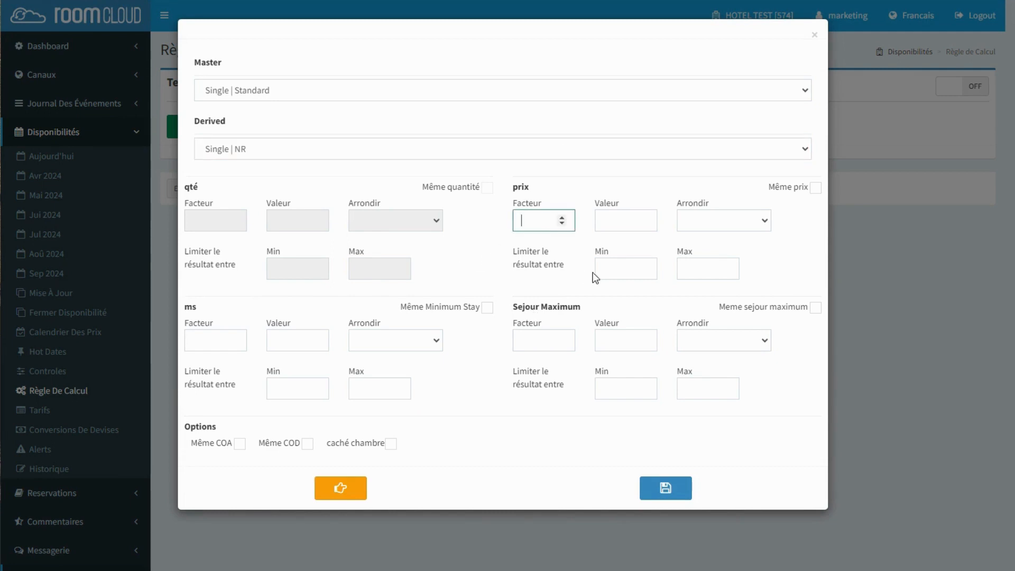
pyautogui.write('1.10')
pyautogui.moveTo(548, 222); pyautogui.dragTo(510, 224)
pyautogui.press('BackSpace')
# Set the derived product's price value to -10 with rounding "en moin"
pyautogui.click(616, 224)
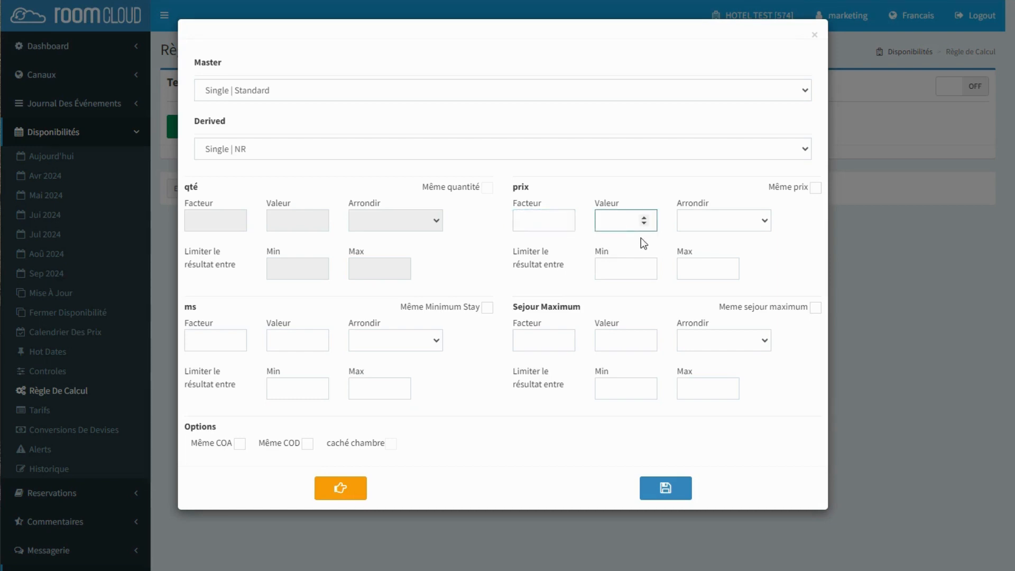
pyautogui.write('-10')
pyautogui.click(704, 229)
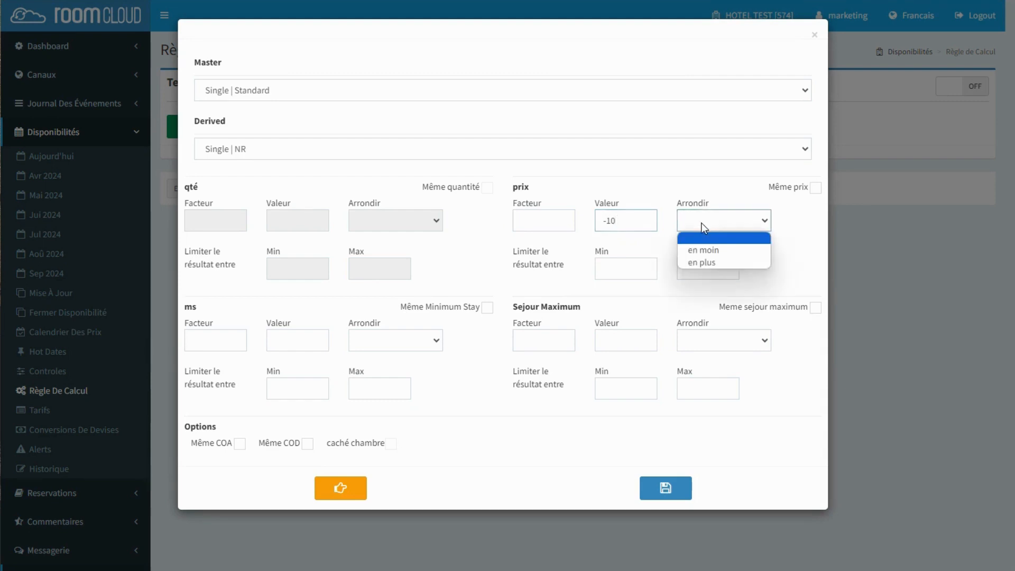
pyautogui.click(737, 251)
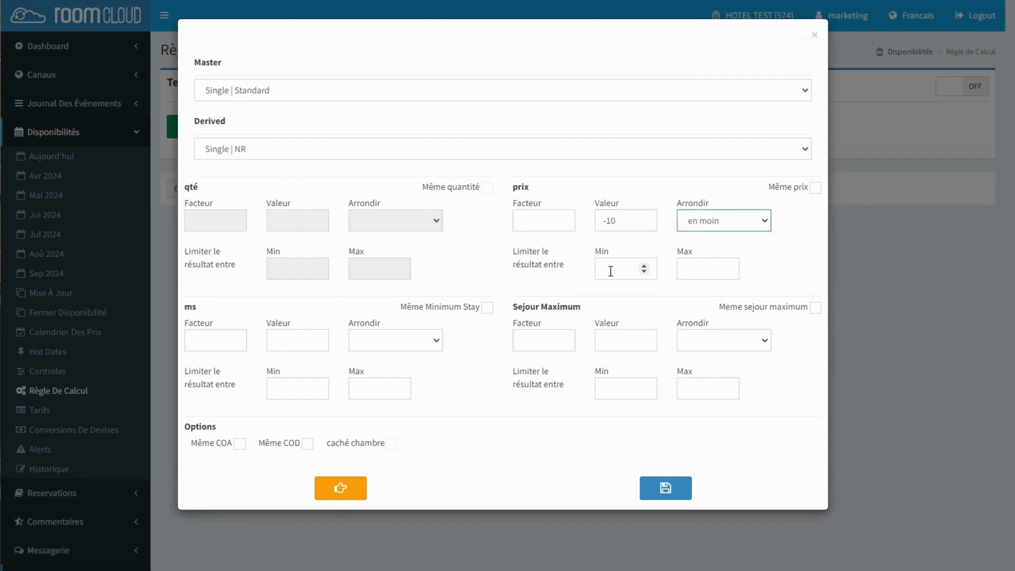
pyautogui.click(419, 345)
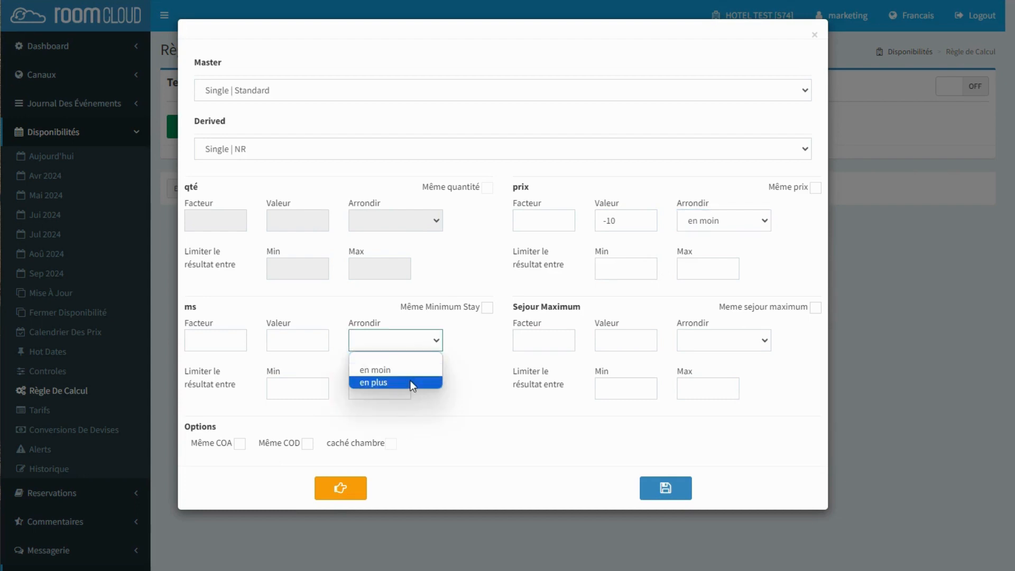
pyautogui.click(412, 383)
pyautogui.click(410, 348)
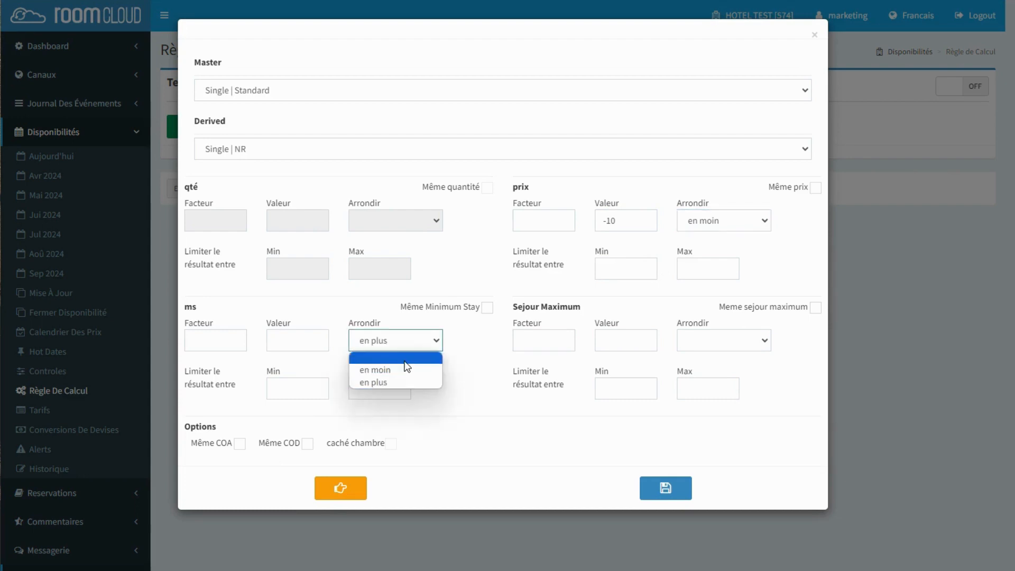
pyautogui.click(434, 356)
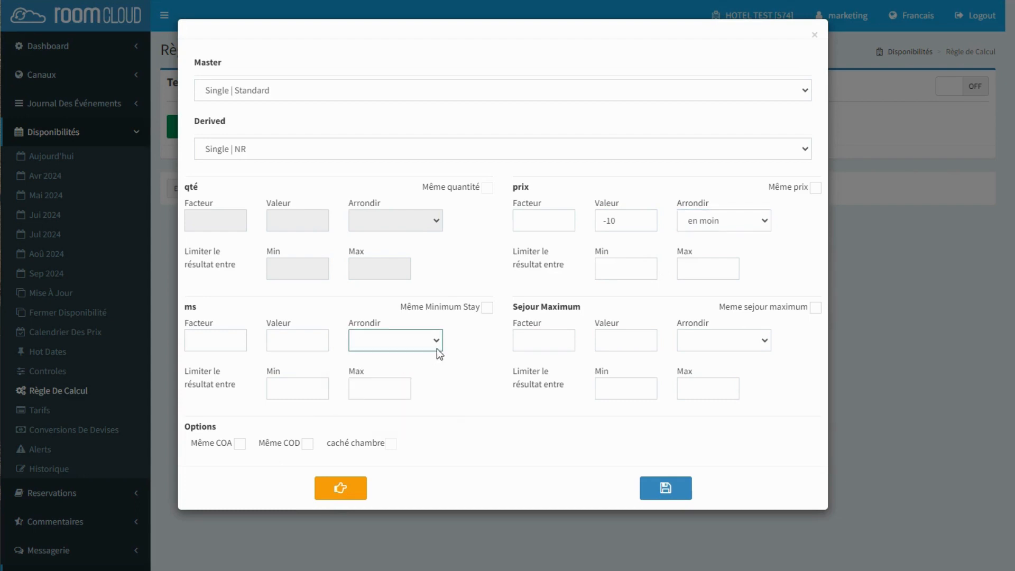
# Make the derived product use the same minimum stay and the same maximum stay as the master
pyautogui.click(487, 308)
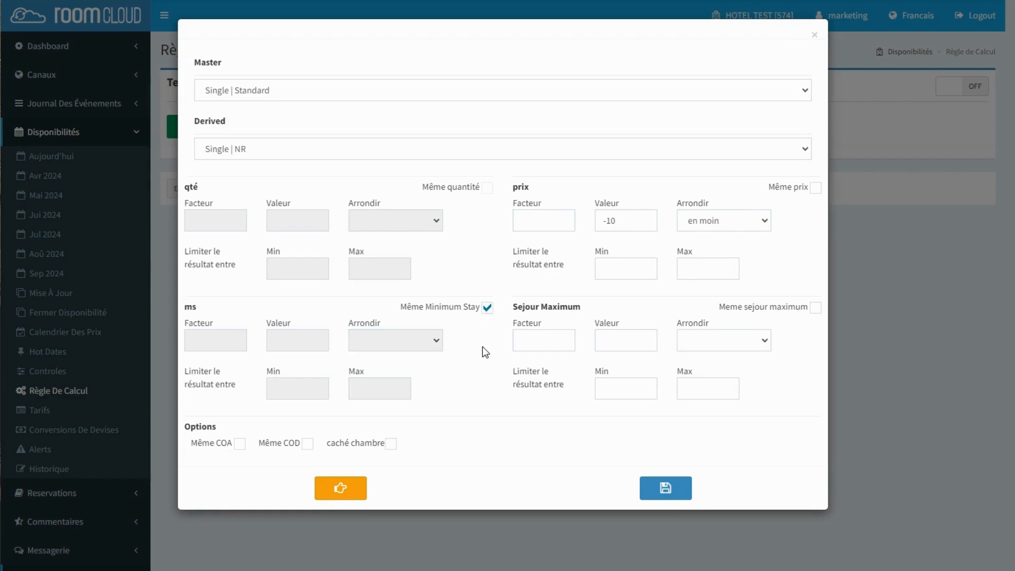
pyautogui.click(816, 309)
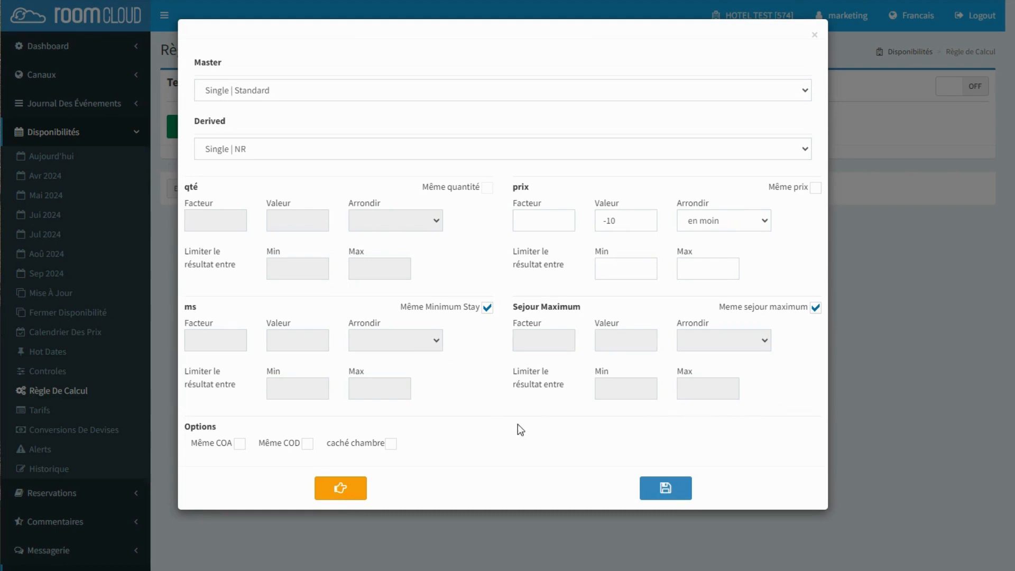
# Simulate the rule with master price 100, minimum stay 3 and maximum stay 7, and save the derived product rule
pyautogui.click(358, 492)
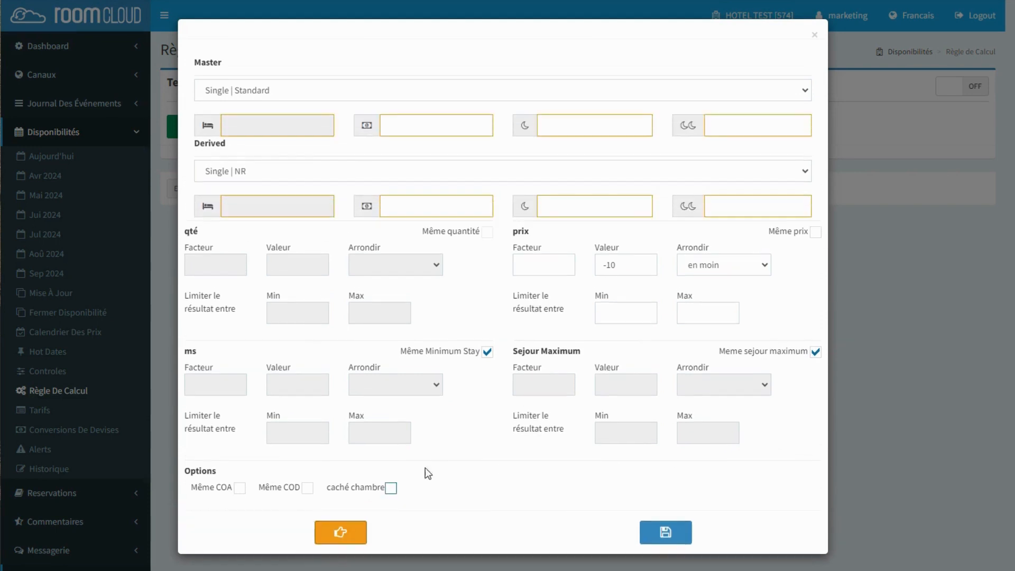
pyautogui.click(426, 131)
pyautogui.write('100')
pyautogui.click(556, 131)
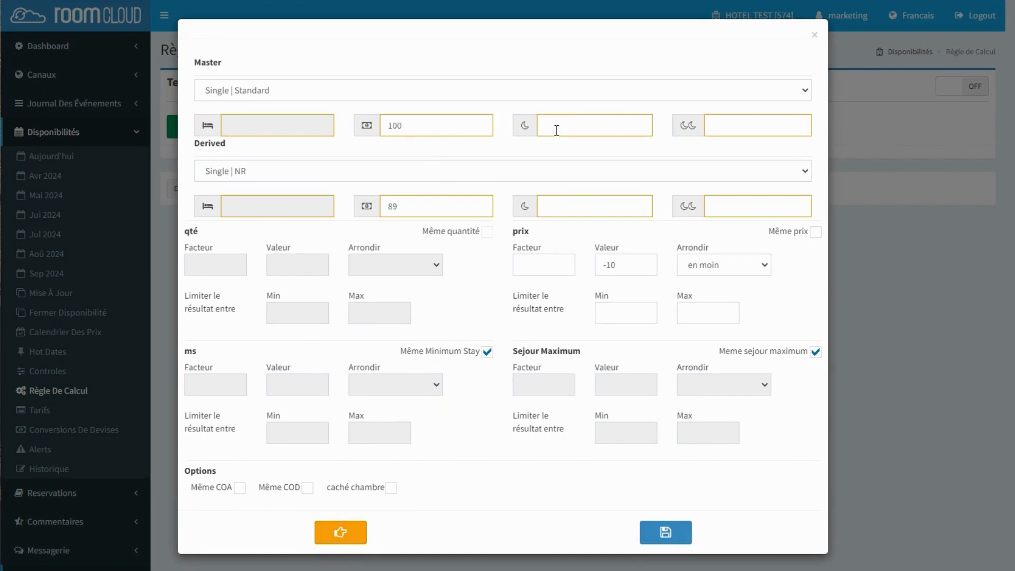
pyautogui.write('3')
pyautogui.click(717, 124)
pyautogui.click(664, 533)
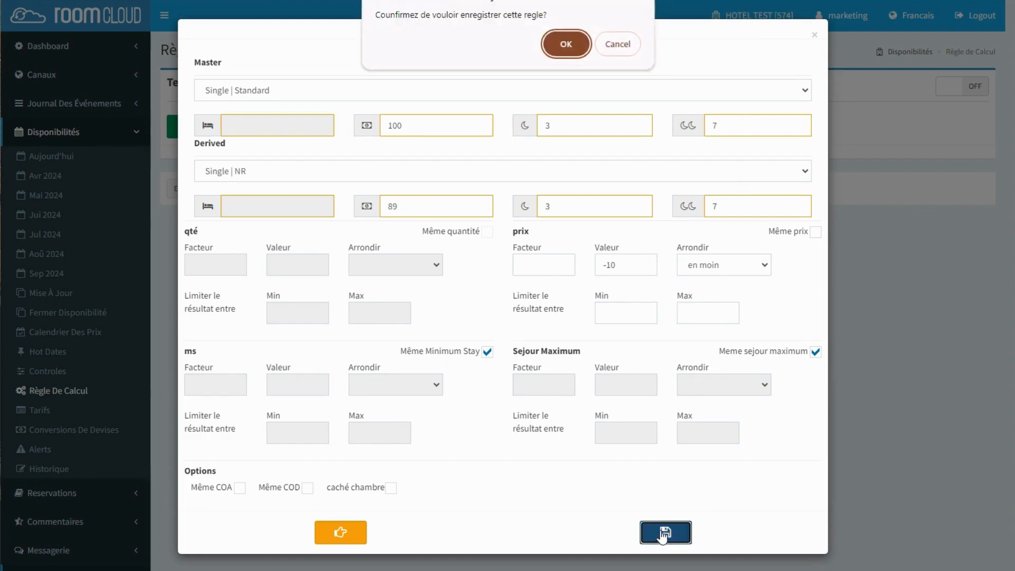
pyautogui.click(565, 45)
# Add and save a dated rule for the derived Single | NR product covering 1 May 2024 to 31 May 2024
pyautogui.scroll(-3, 590, 158)
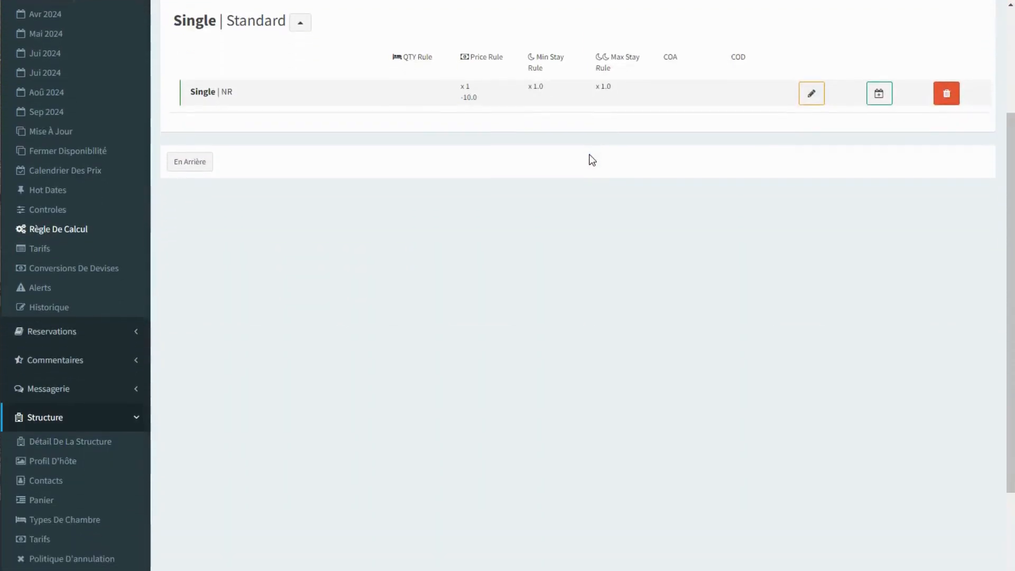
pyautogui.scroll(-1, 694, 276)
pyautogui.scroll(2, 716, 280)
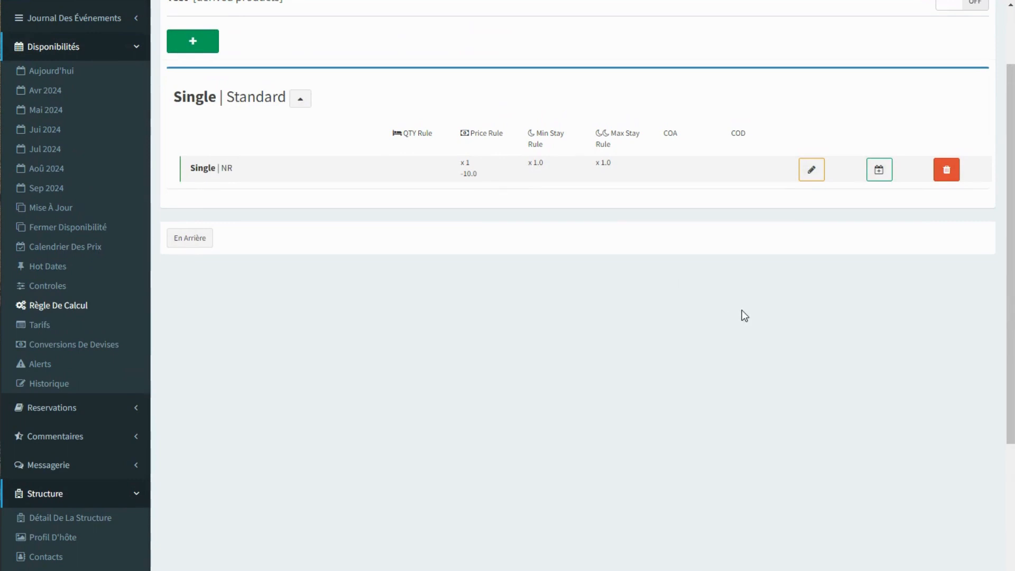
pyautogui.click(878, 172)
pyautogui.click(260, 184)
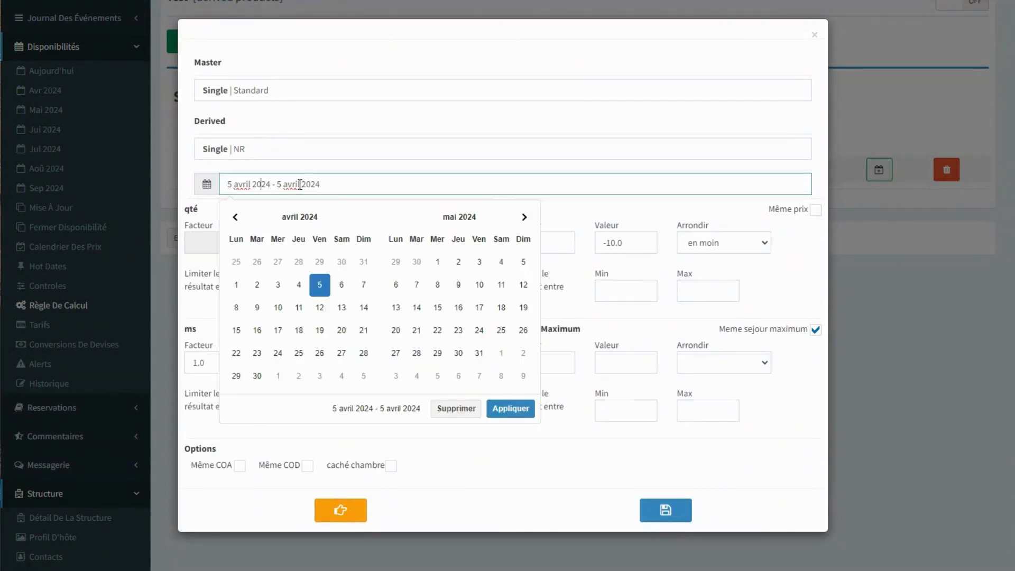
pyautogui.click(434, 263)
pyautogui.click(479, 353)
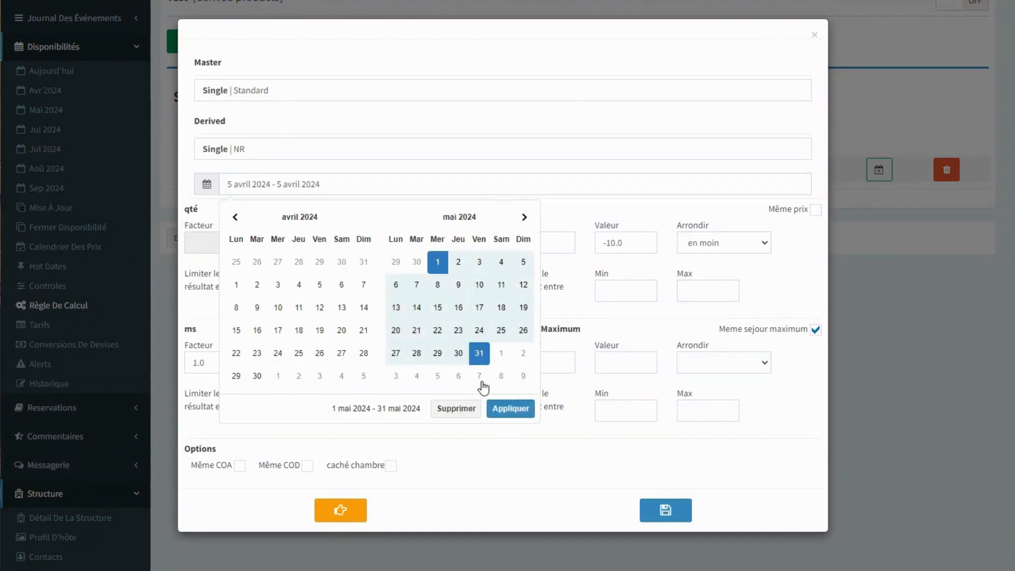
pyautogui.click(509, 409)
pyautogui.click(665, 510)
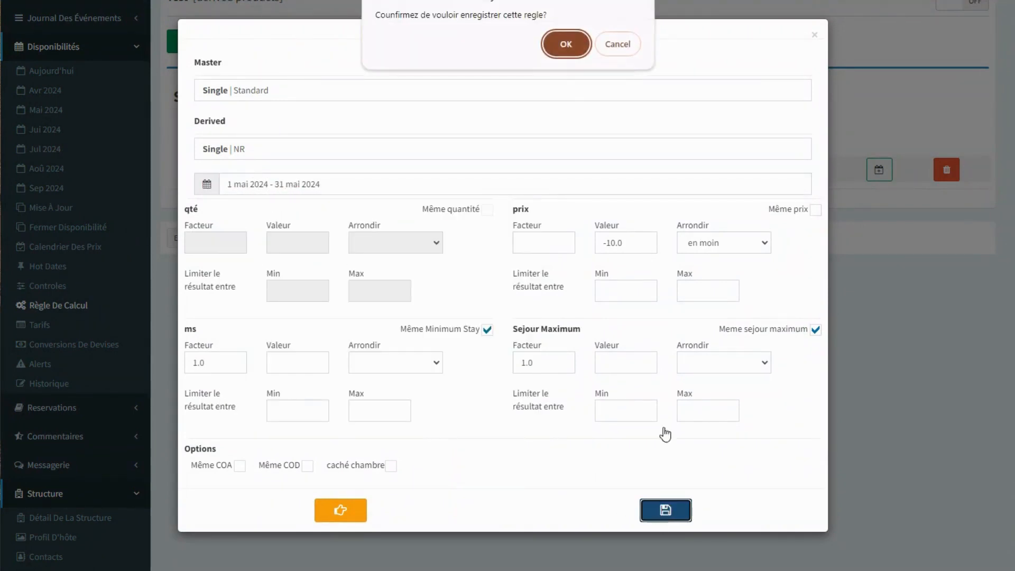
pyautogui.click(563, 42)
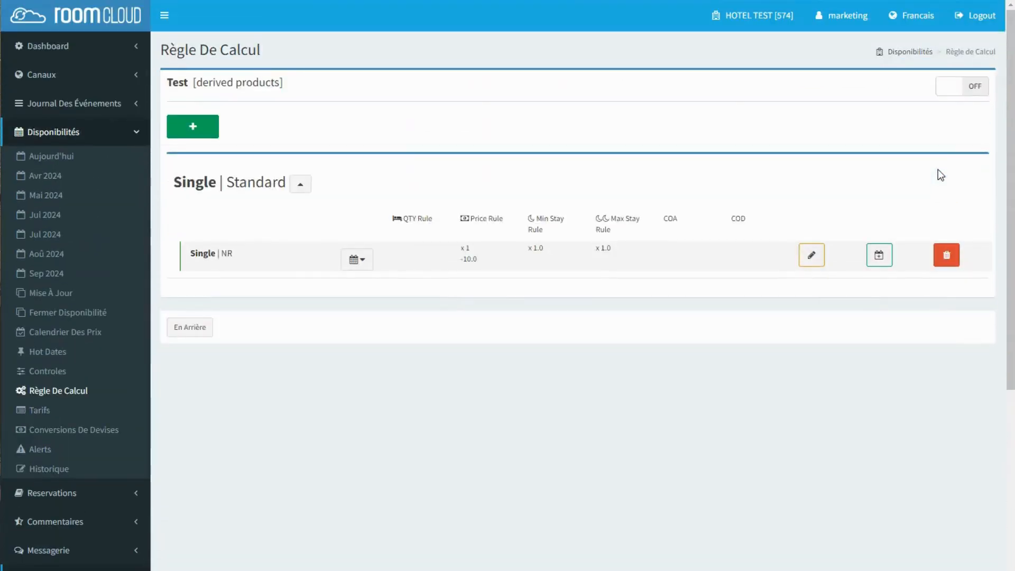
# Switch on Test's derived product rules and activate the Test rule in the calculation rules list
pyautogui.click(952, 88)
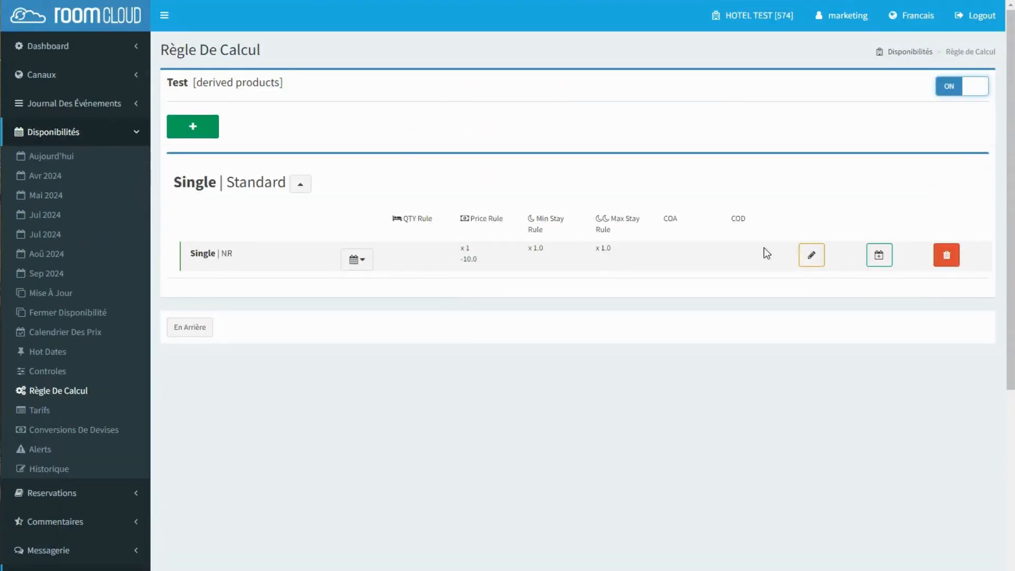
pyautogui.click(193, 327)
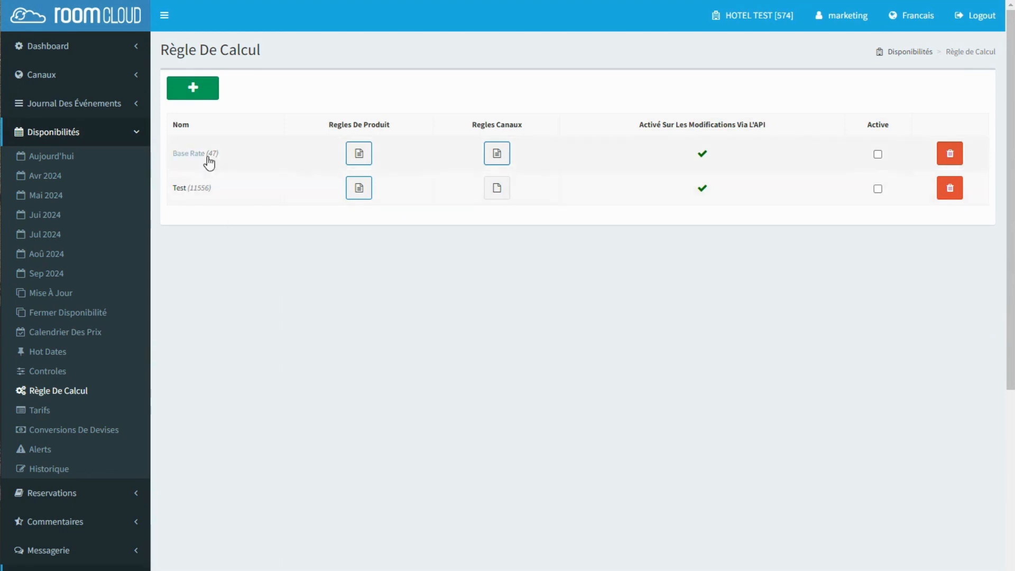
pyautogui.click(877, 189)
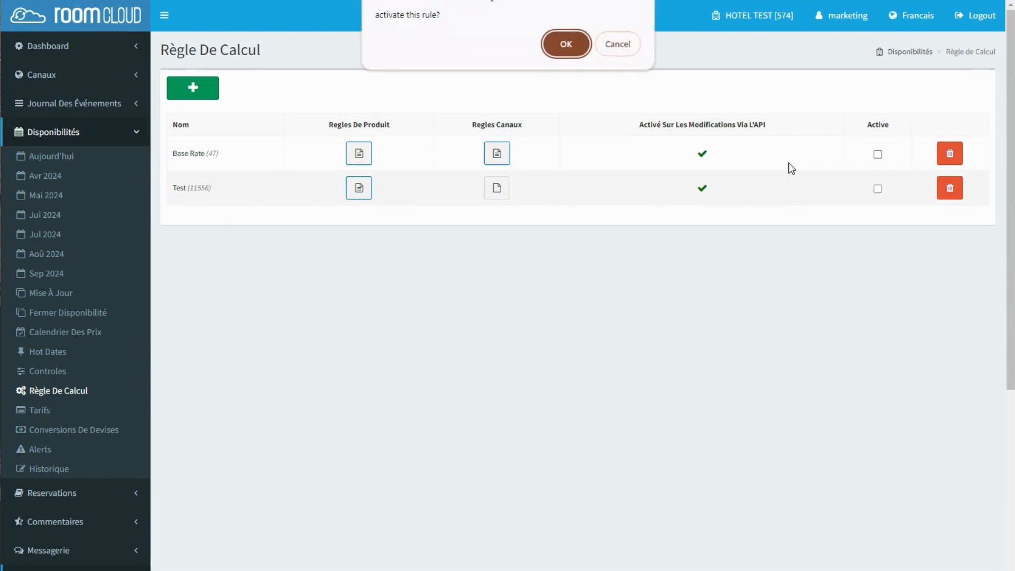
pyautogui.click(563, 43)
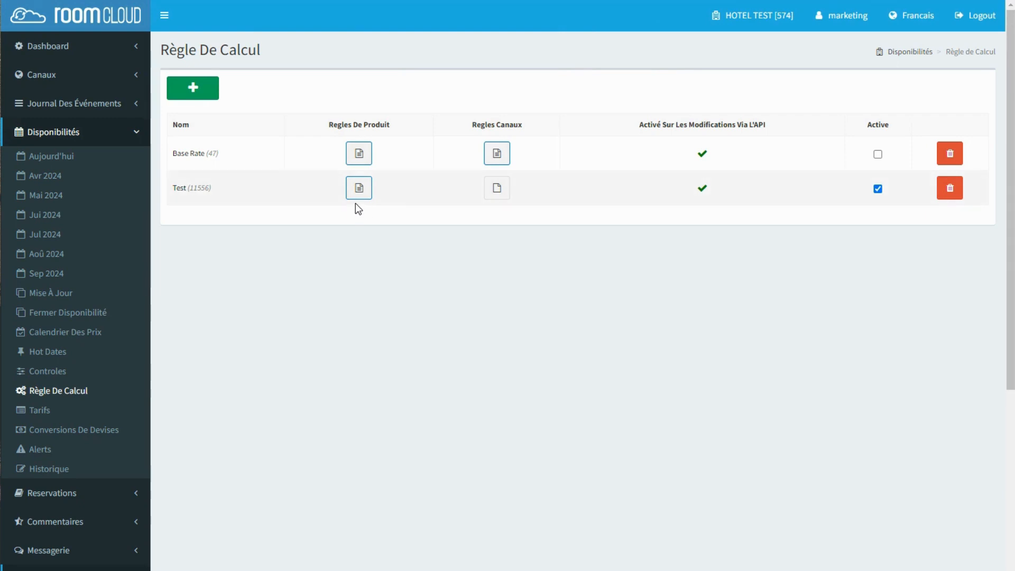
pyautogui.click(498, 197)
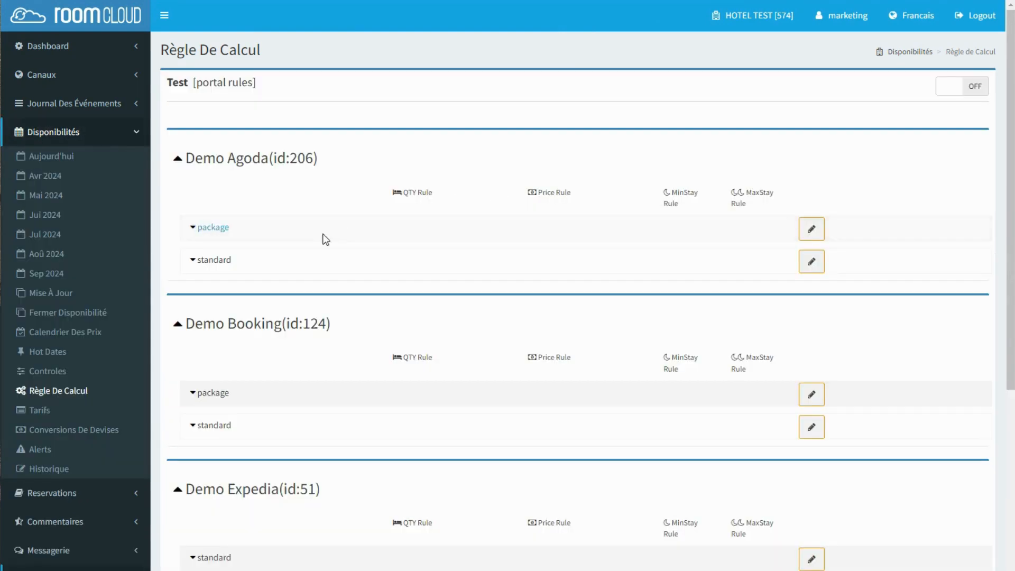
pyautogui.click(193, 261)
pyautogui.scroll(-2, 338, 347)
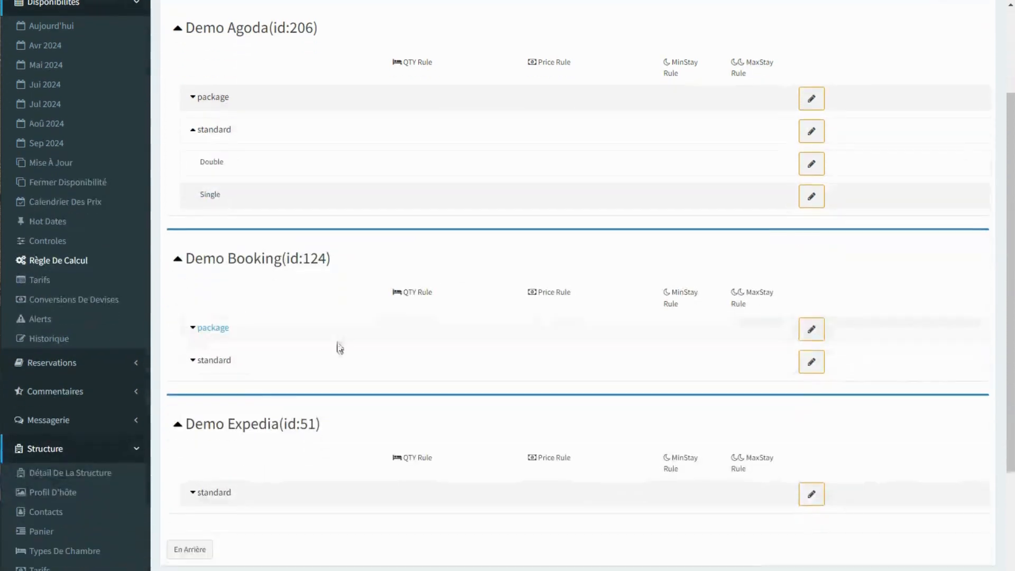
pyautogui.click(199, 364)
pyautogui.scroll(-2, 392, 362)
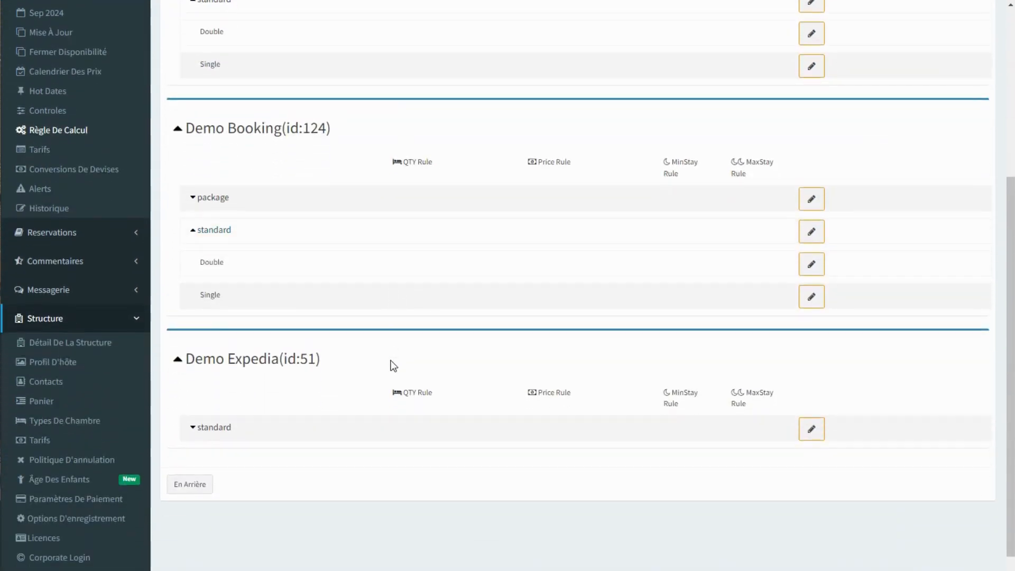
pyautogui.click(811, 232)
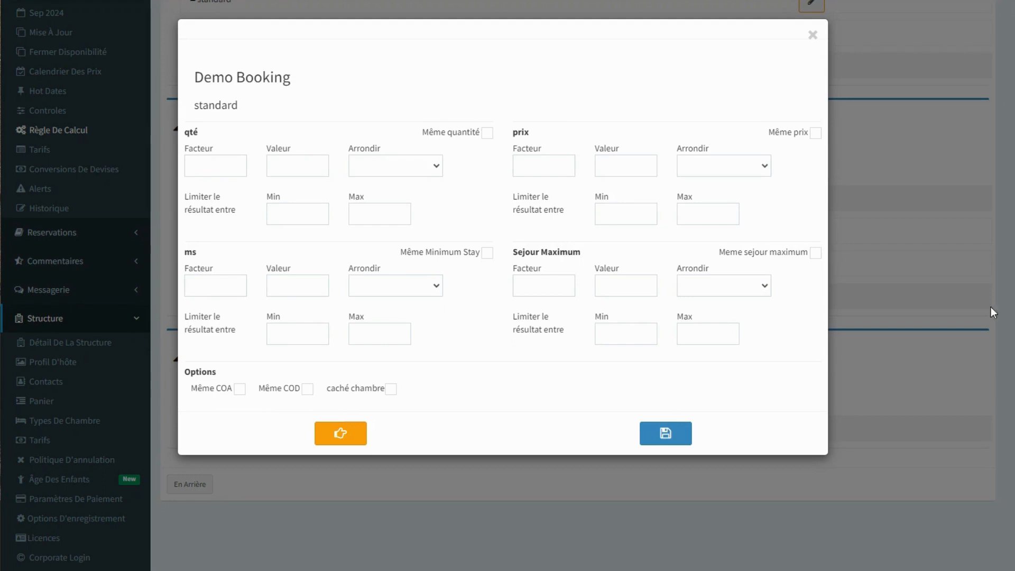
# Set the price value to 15 in Demo Booking's standard rule, simulate it with a RoomCloud price of 100, and save it
pyautogui.click(623, 166)
pyautogui.write('15')
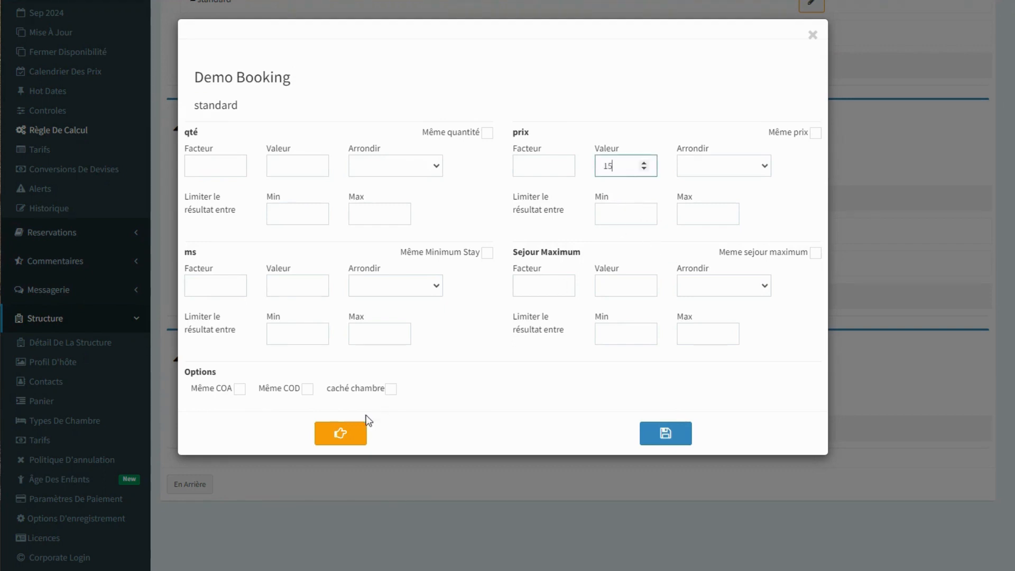
pyautogui.click(362, 429)
pyautogui.click(438, 100)
pyautogui.click(440, 122)
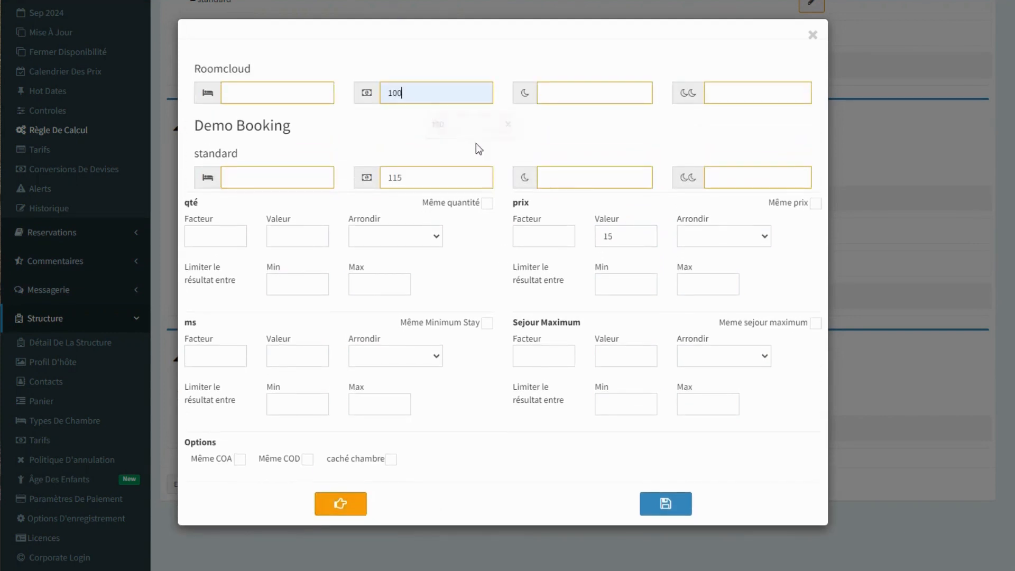
pyautogui.click(675, 505)
pyautogui.click(566, 43)
pyautogui.scroll(-5, 912, 219)
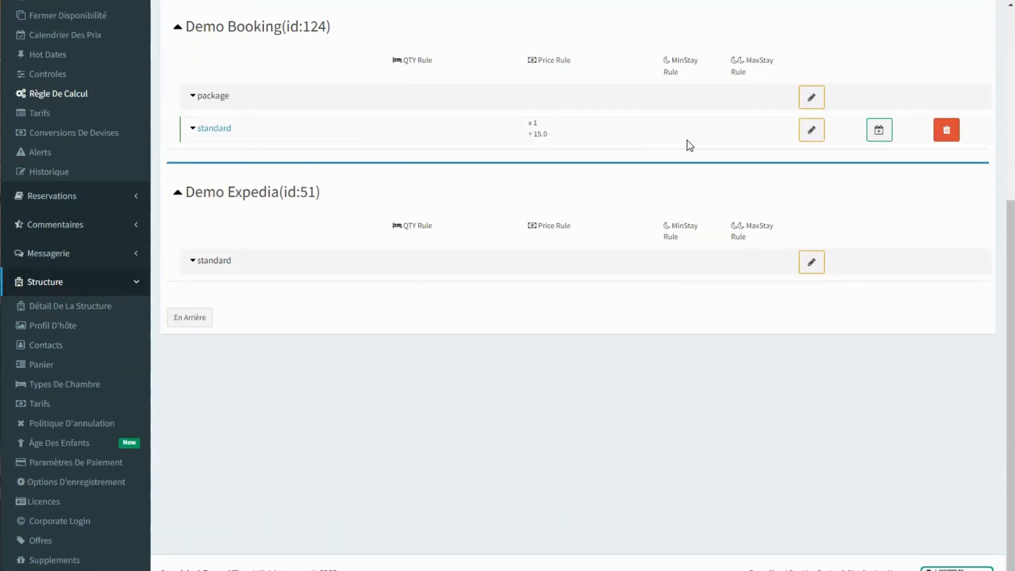
pyautogui.scroll(5, 687, 140)
pyautogui.scroll(1, 739, 154)
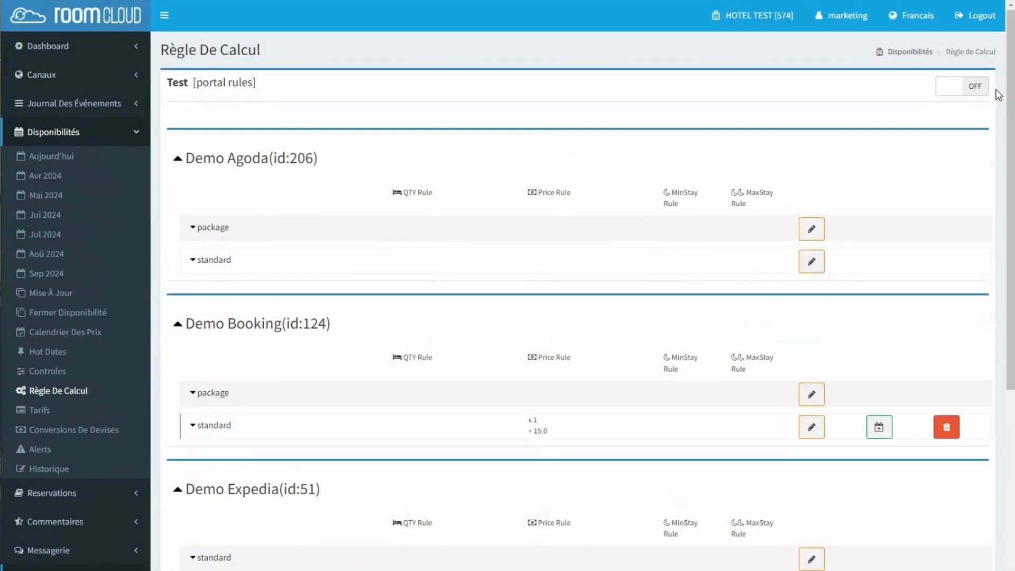
pyautogui.click(958, 87)
pyautogui.scroll(-1, 243, 495)
pyautogui.scroll(-3, 242, 495)
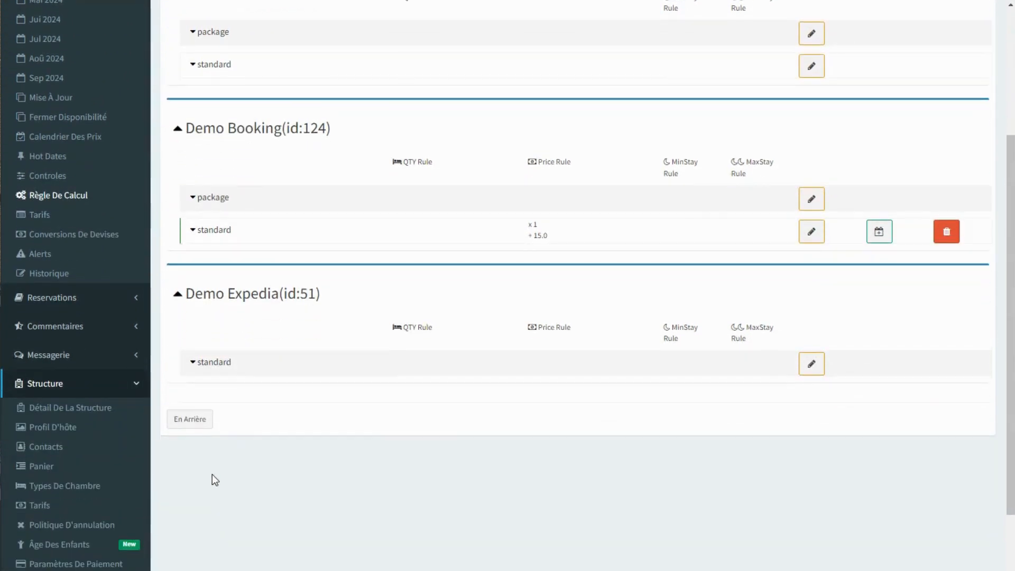
pyautogui.click(190, 422)
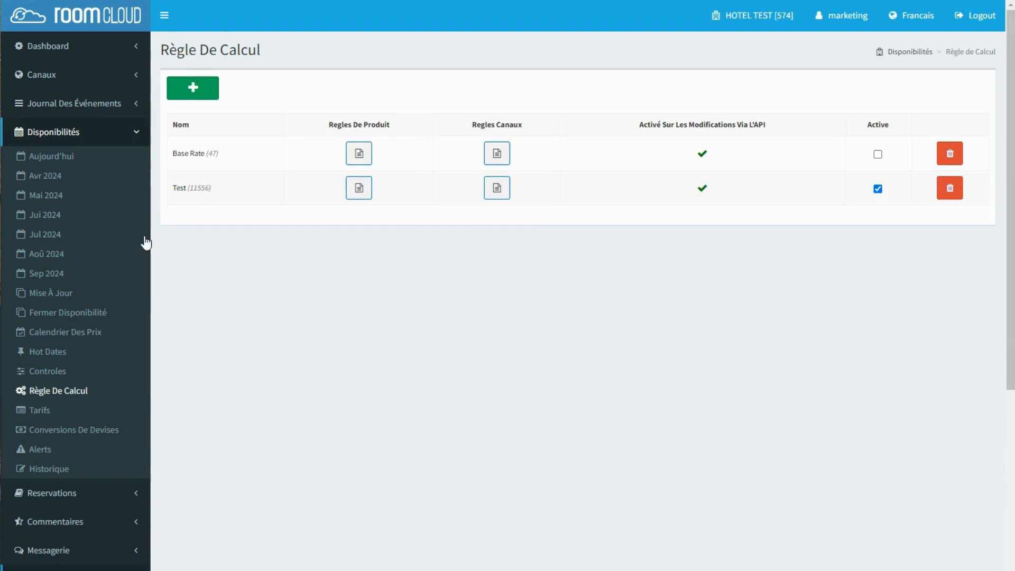
# Open the May 2024 availability calendar and clear its active calculation rule, confirming the reload
pyautogui.click(64, 195)
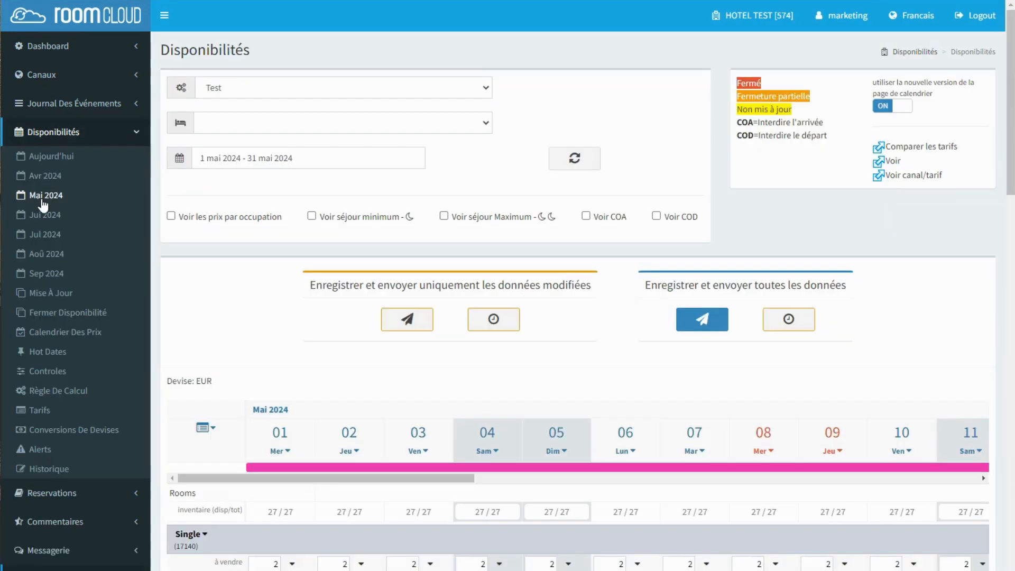
pyautogui.click(288, 87)
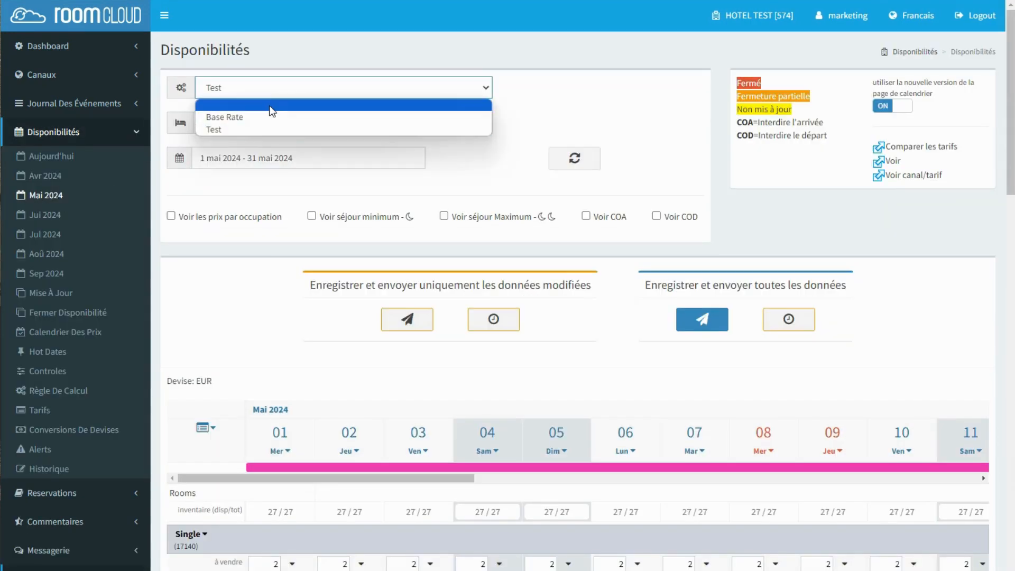
pyautogui.click(272, 106)
pyautogui.click(573, 48)
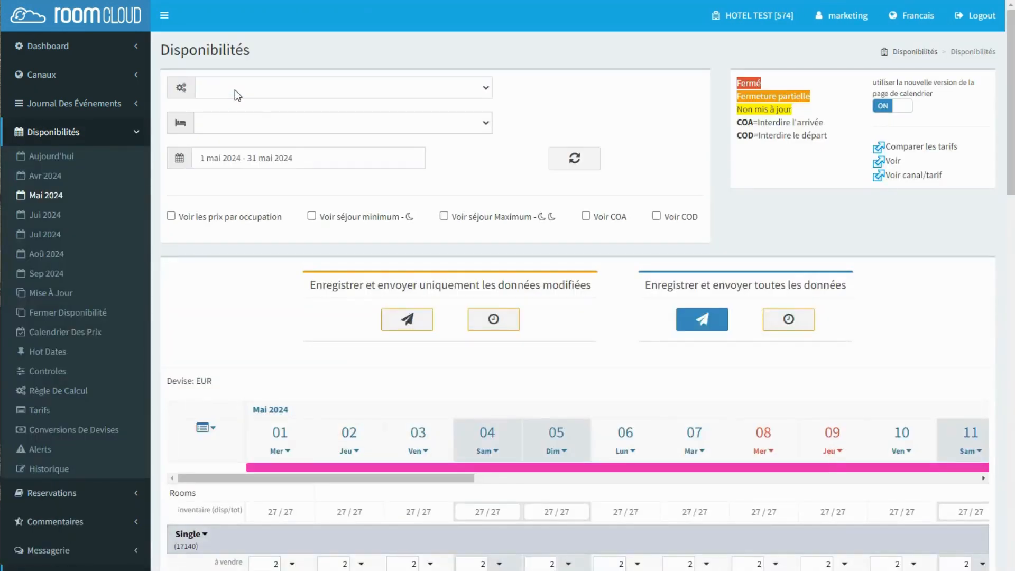
# Activate the Test calculation rule for the availability calendar and confirm the reload
pyautogui.click(235, 90)
pyautogui.click(240, 129)
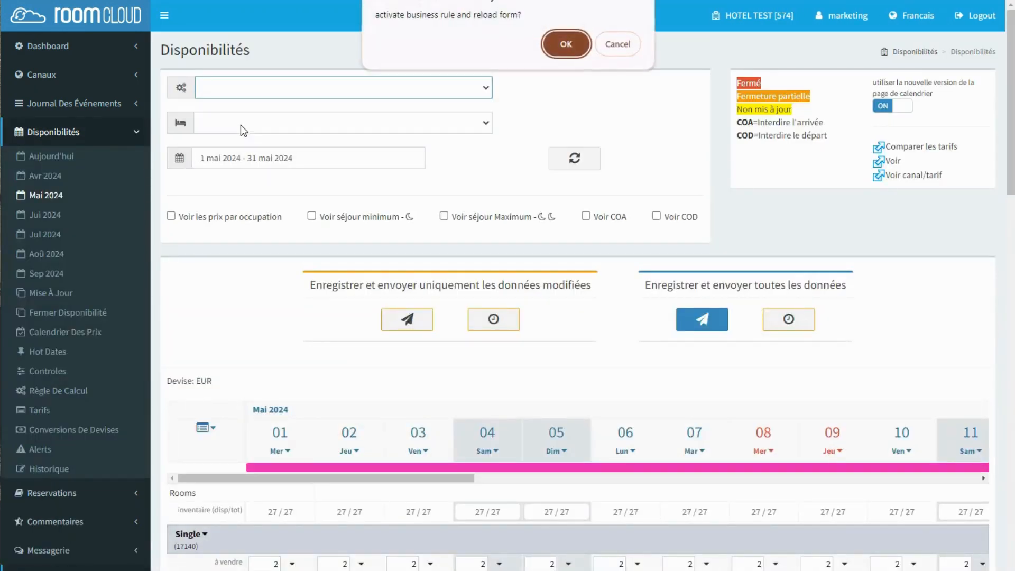
pyautogui.click(569, 46)
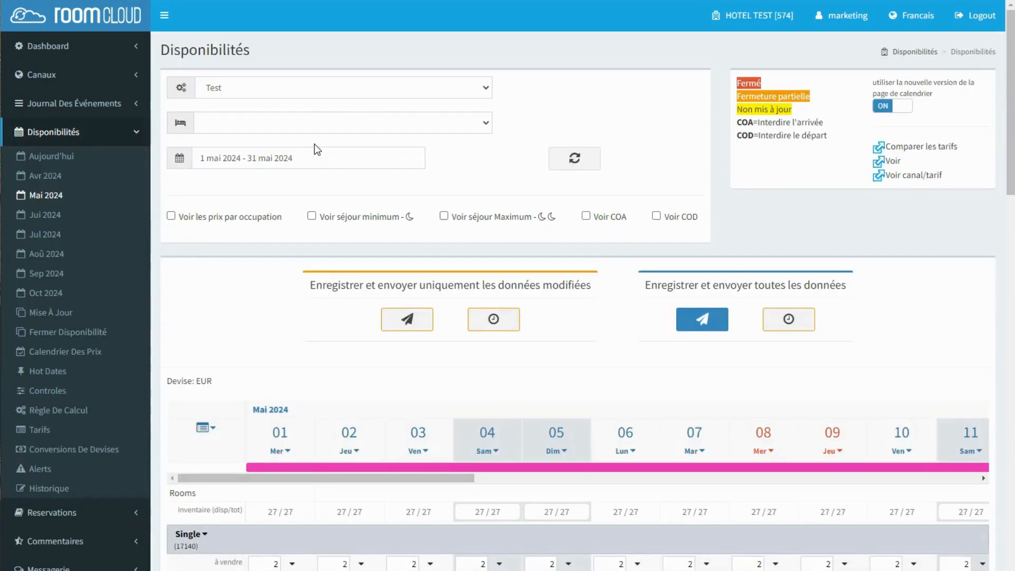
# Extend the availability calendar's date range to 1 May 2024 to 31 July 2024
pyautogui.click(311, 157)
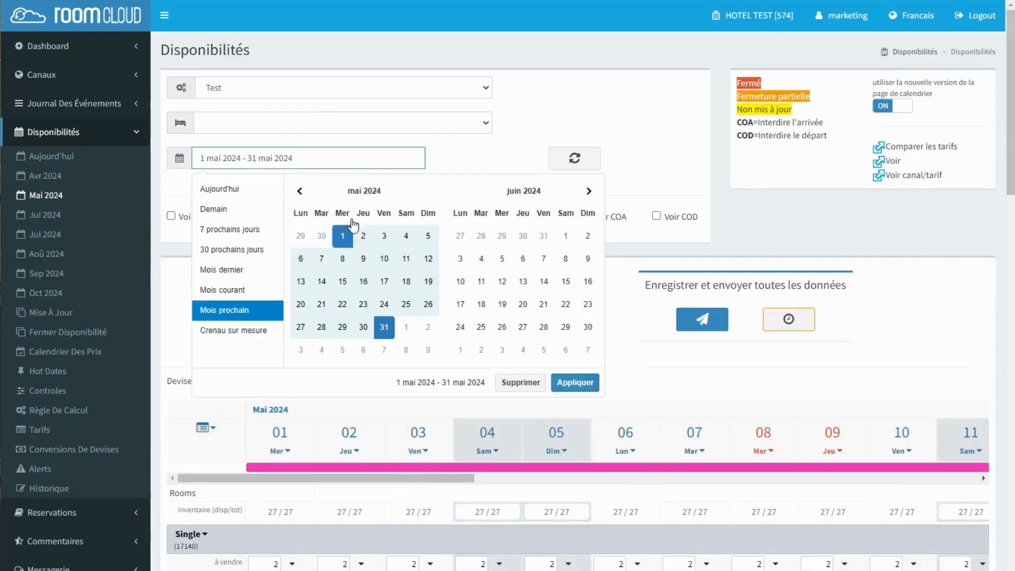
pyautogui.click(588, 193)
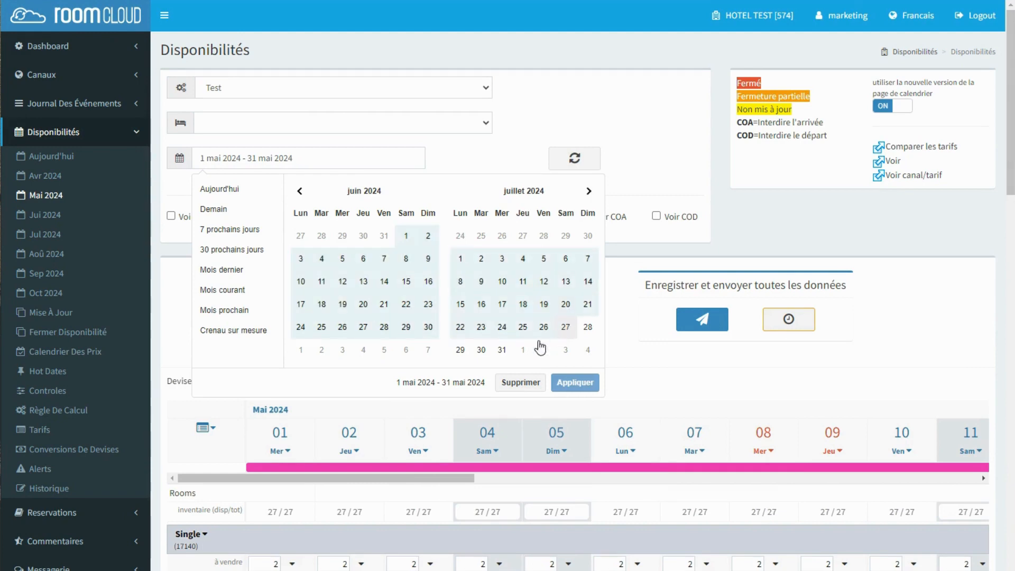
pyautogui.click(502, 350)
pyautogui.click(570, 380)
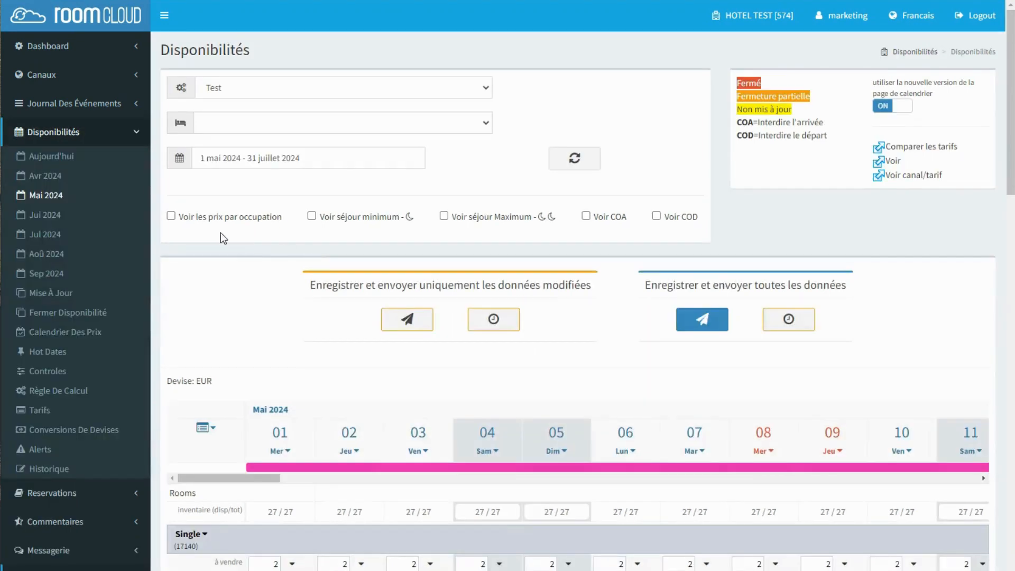
# Enable the display of occupancy prices, minimum stay and maximum stay in the availability calendar
pyautogui.click(170, 216)
pyautogui.click(312, 216)
pyautogui.click(444, 216)
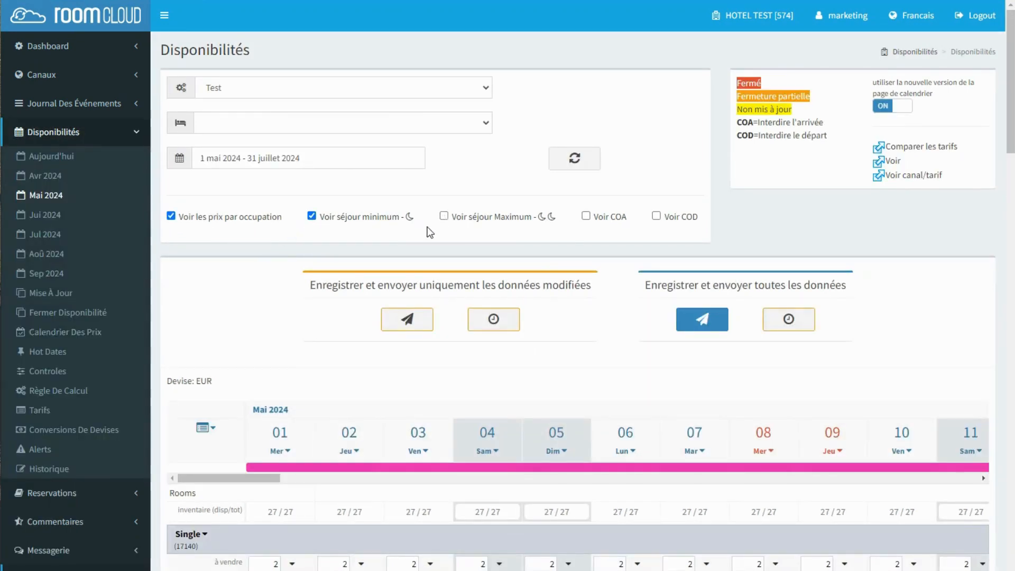
# Save and send all availability data to the channels, confirm the submission, and close the status report
pyautogui.click(702, 319)
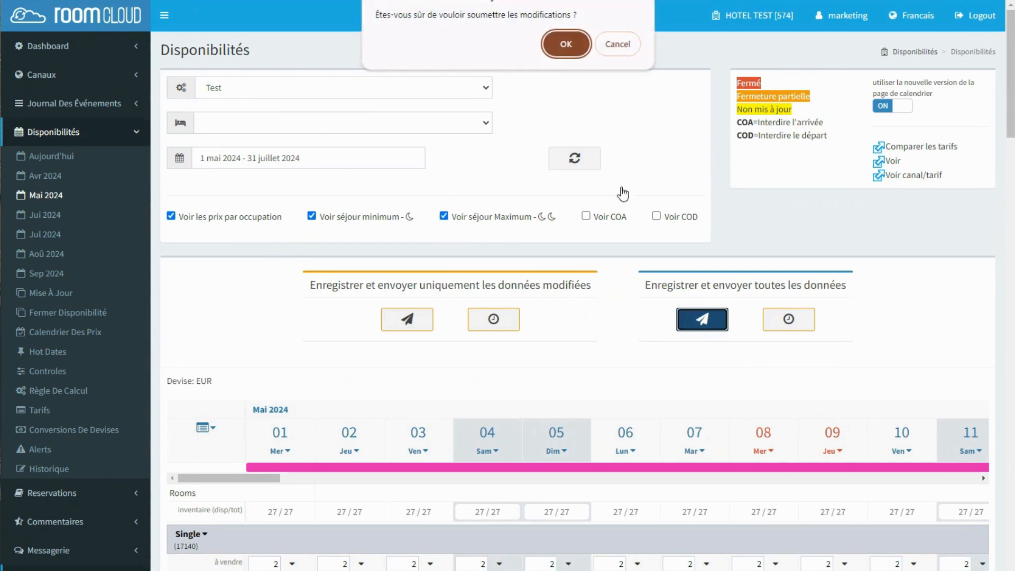
pyautogui.click(561, 41)
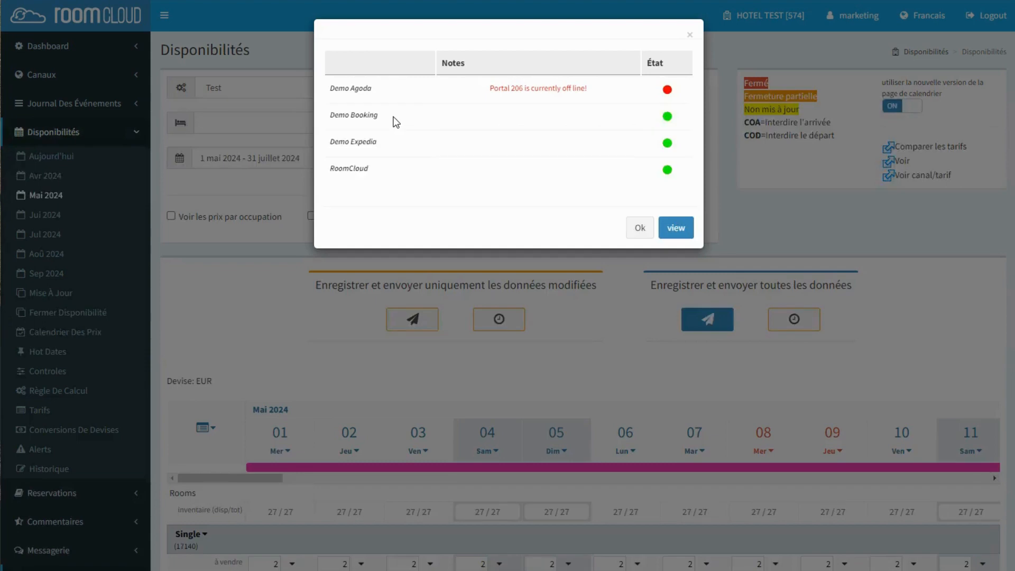
pyautogui.click(642, 227)
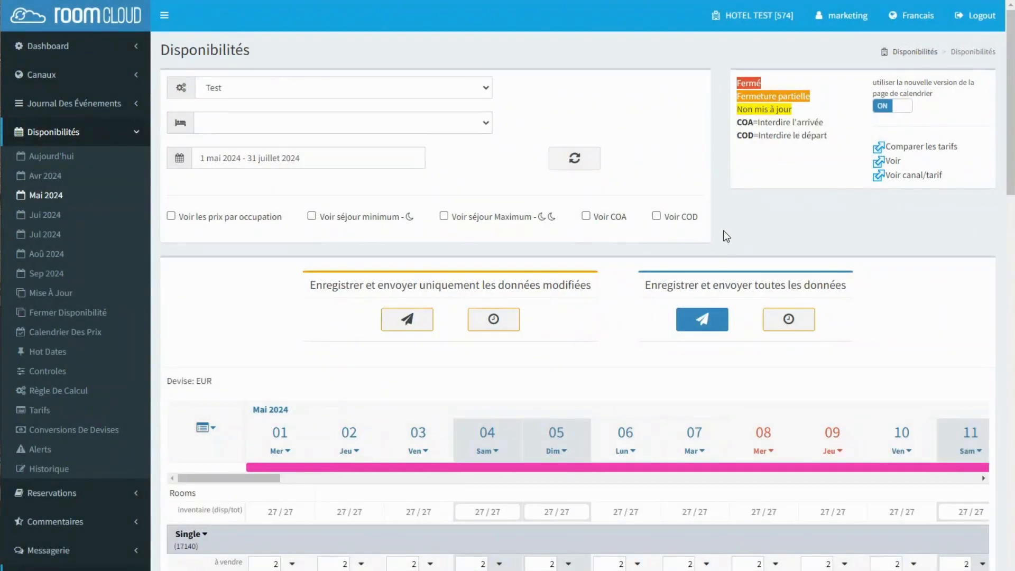